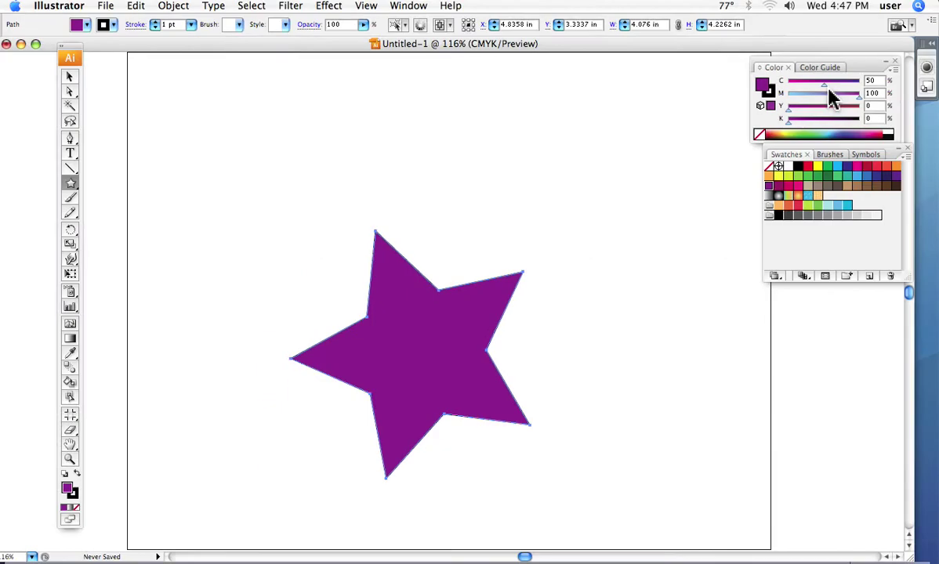
Step: Select the purple star and delete it, leaving the Untitled-1 artboard empty
click(69, 77)
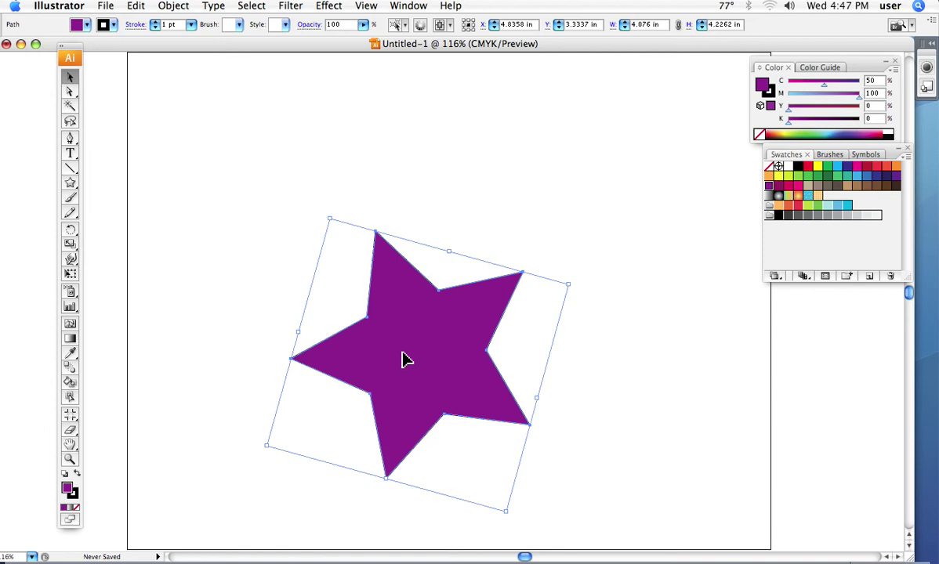
key(Delete)
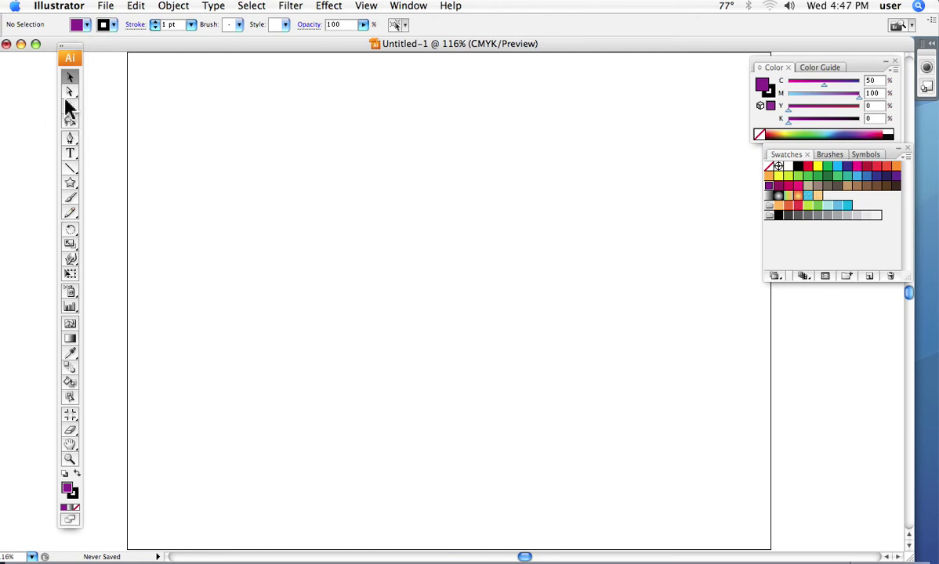
Step: Draw a closed Pen path with a straight vertical right edge and curved bottom, body and neck
click(70, 140)
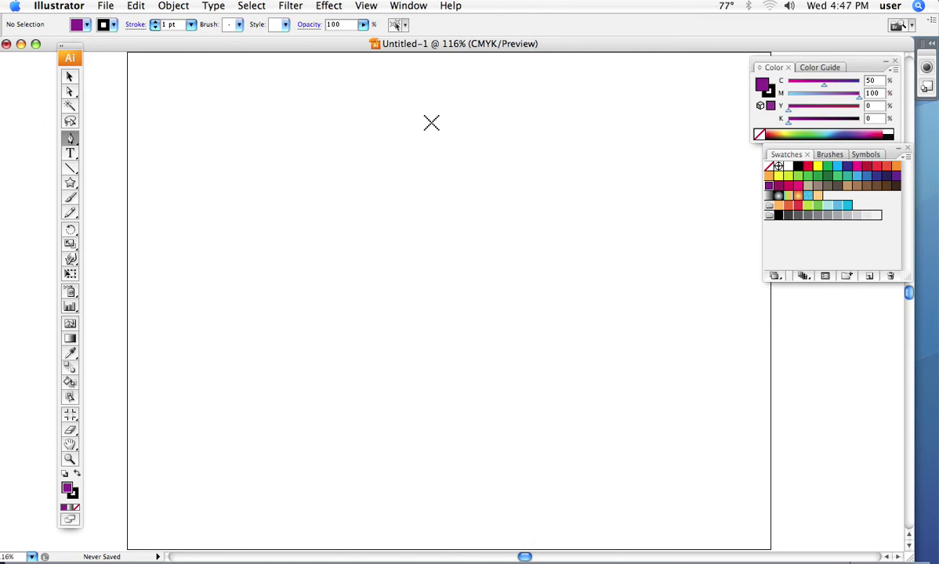
click(432, 122)
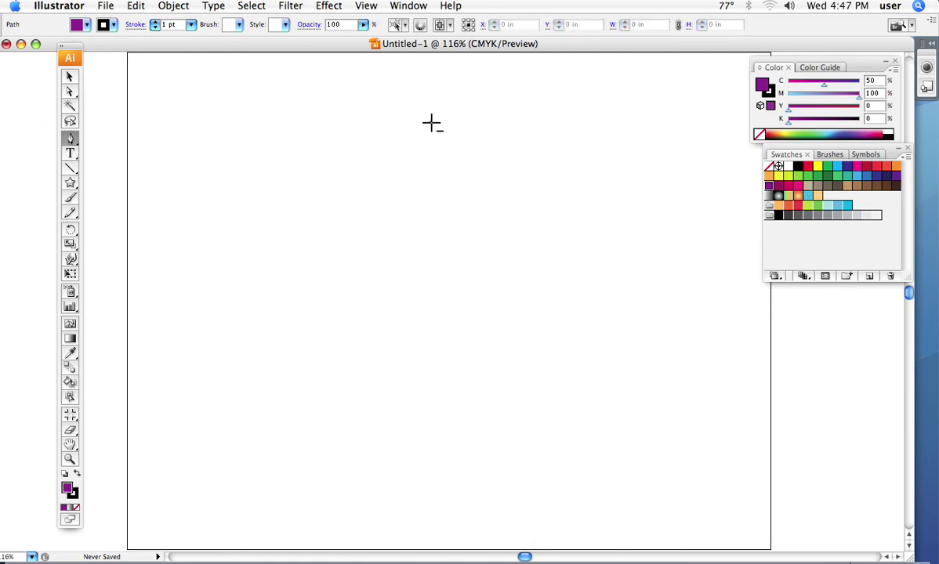
click(433, 382)
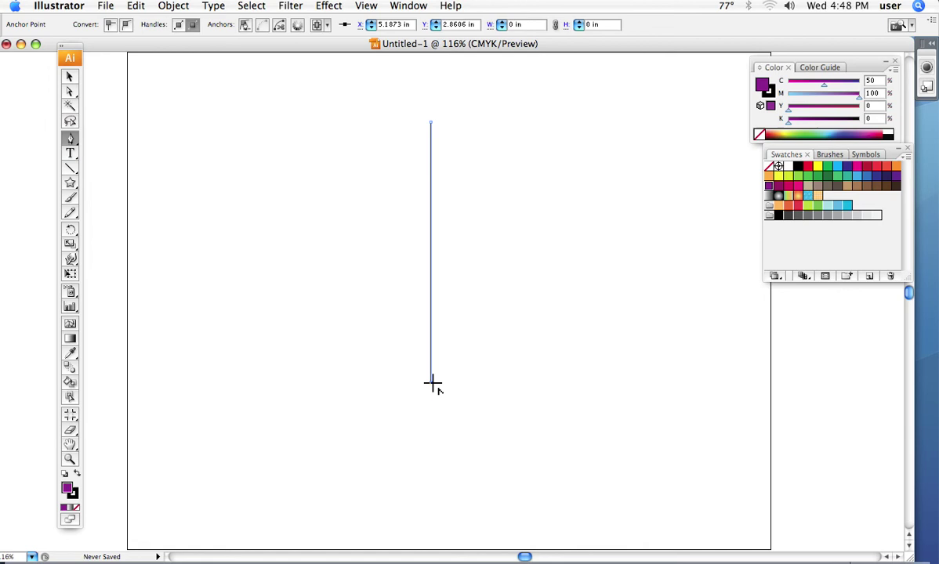
drag(340, 378, 324, 348)
drag(360, 250, 391, 221)
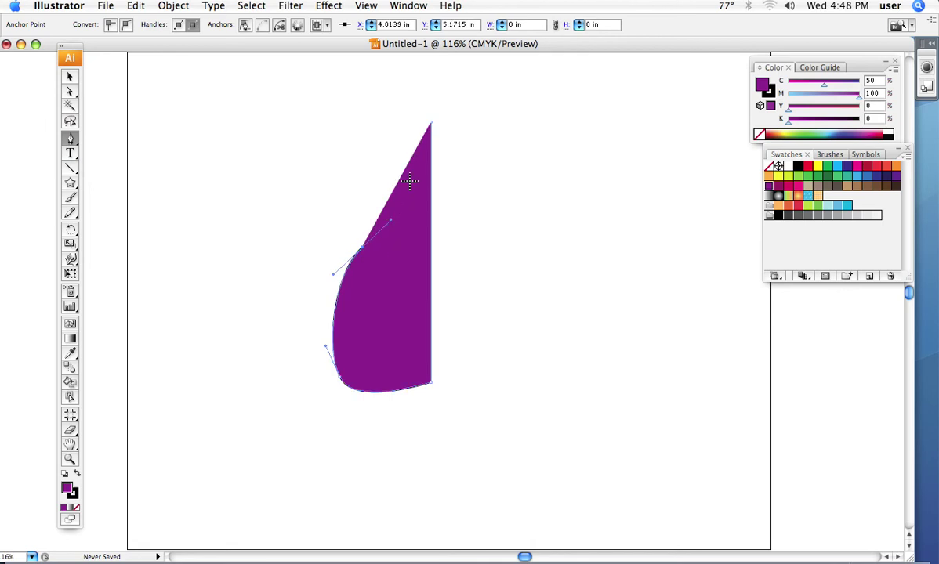
drag(398, 181, 384, 150)
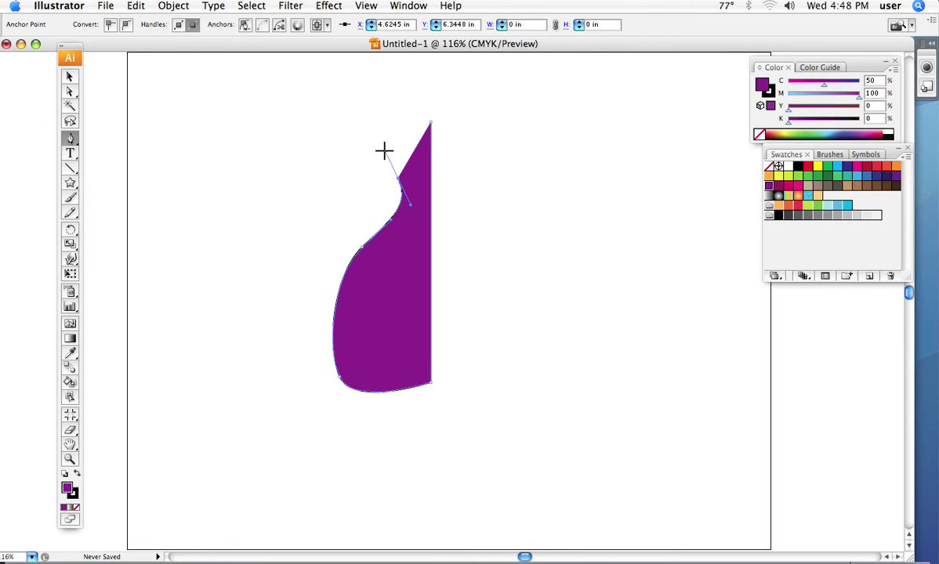
click(429, 121)
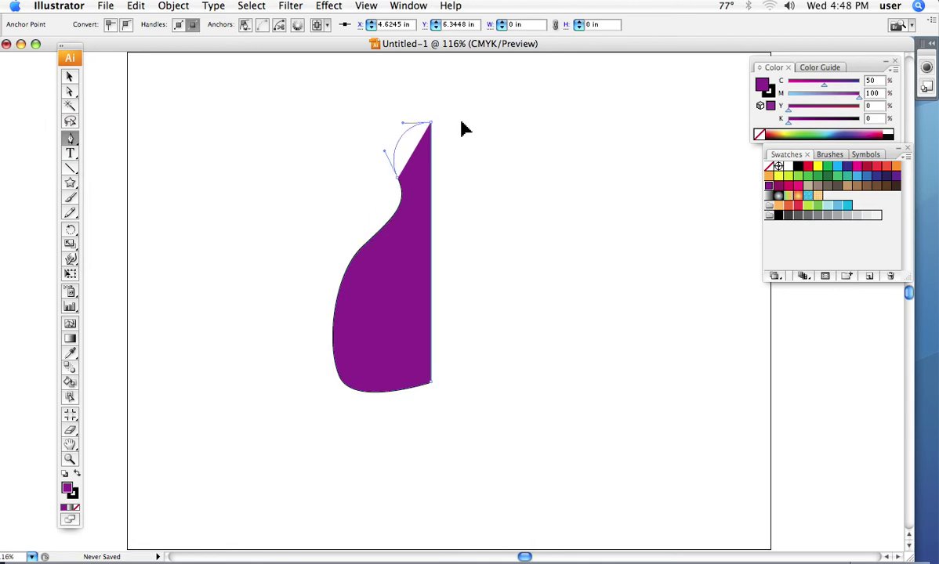
drag(465, 128, 463, 148)
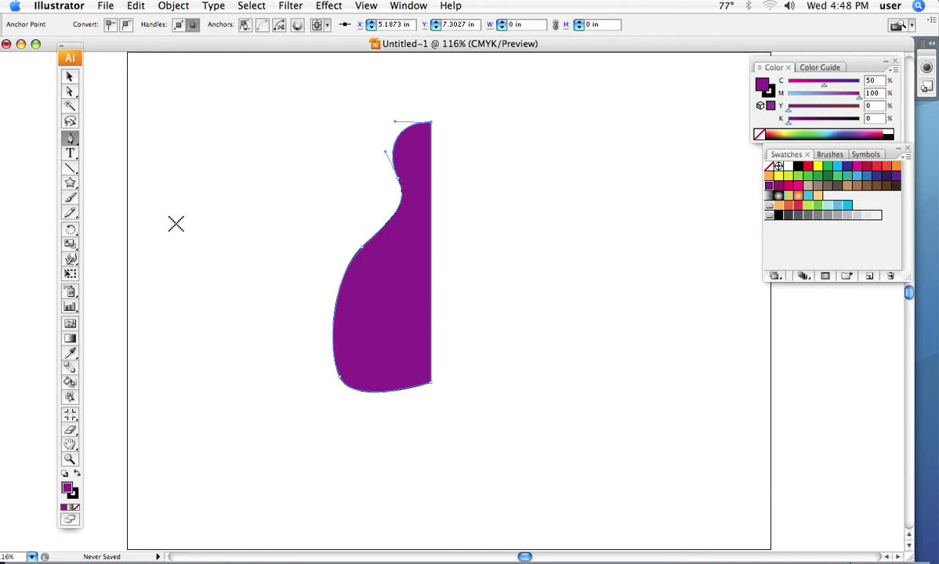
Step: Drag the profile's bottom segment lower and adjust the bottom-left handle into a rounder belly
click(69, 92)
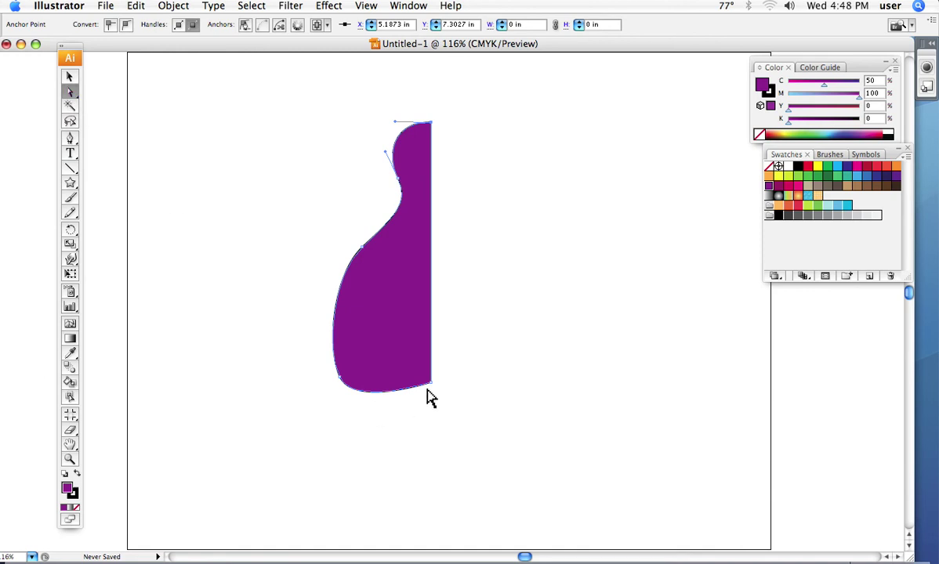
drag(432, 385, 432, 397)
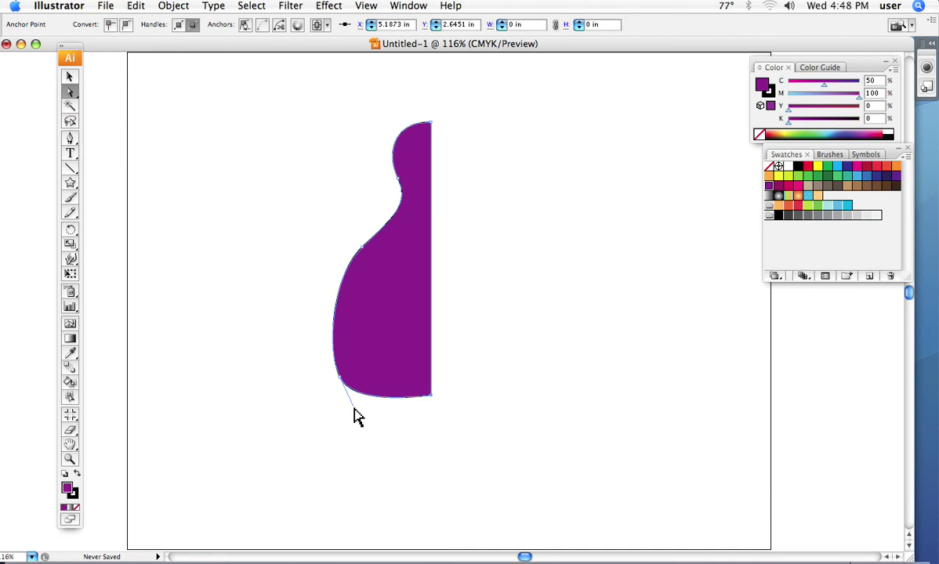
drag(354, 409, 367, 409)
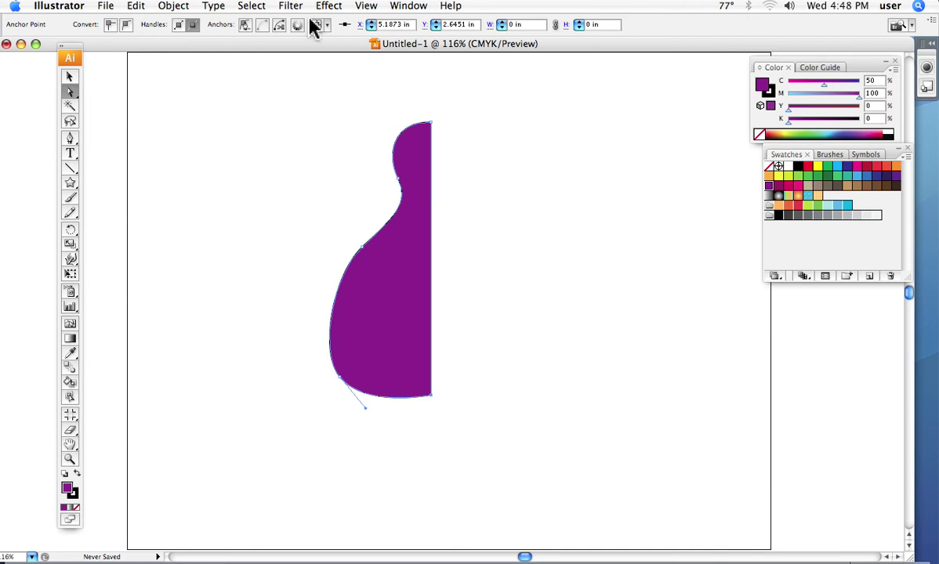
Step: Apply Effect > 3D > Revolve at 360° and move its dialog beside the shape
click(329, 7)
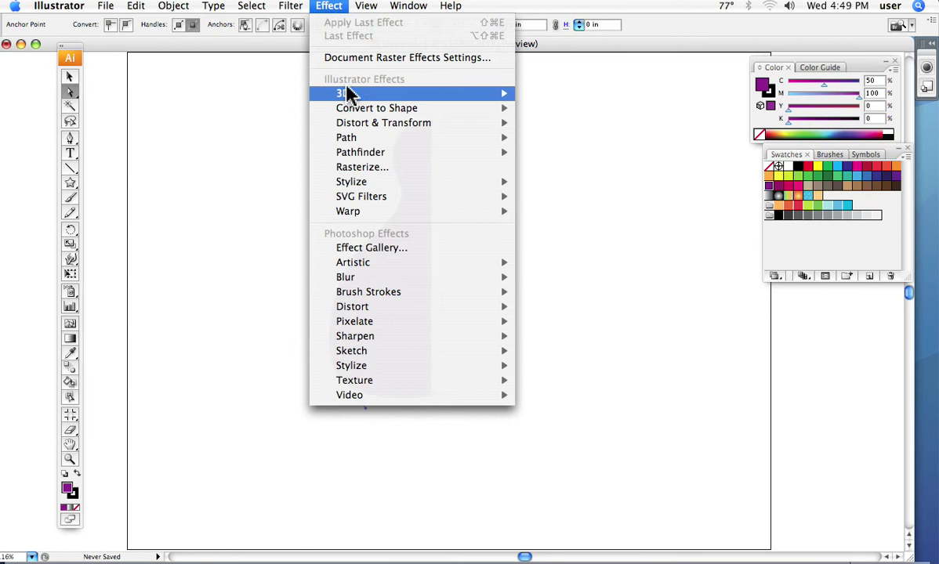
mouse_move(349, 96)
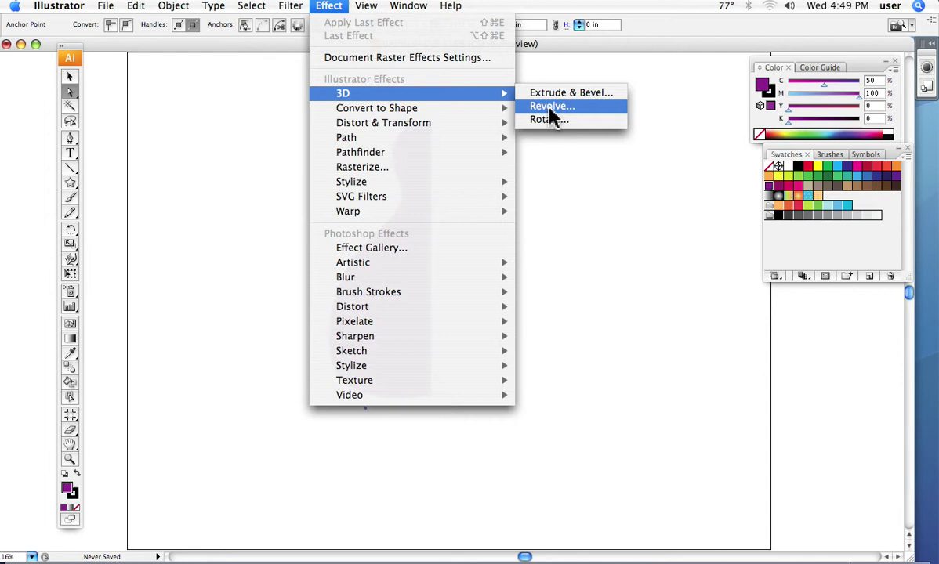
click(529, 111)
drag(409, 63, 565, 63)
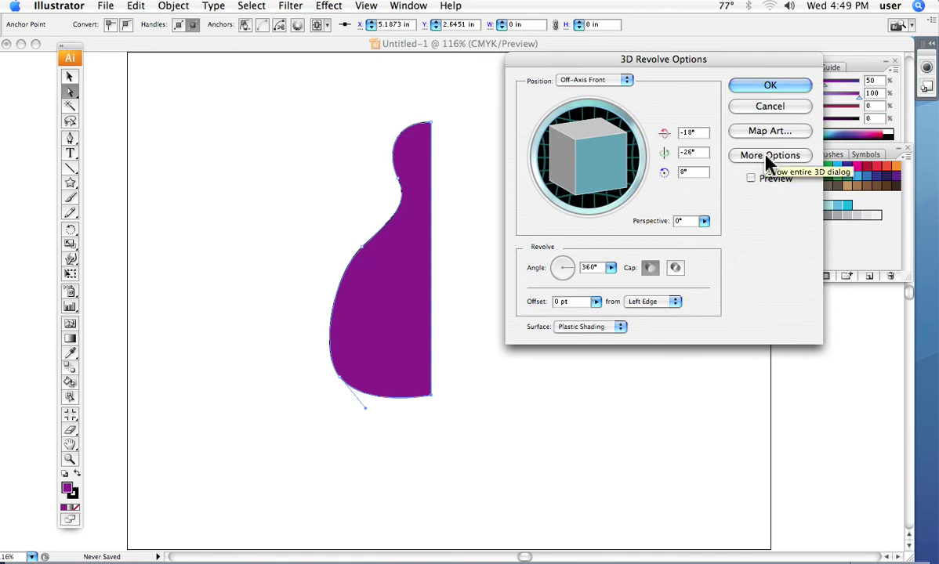
Step: Show more revolve options, enable Preview, and move the light lower on the shading sphere
click(767, 156)
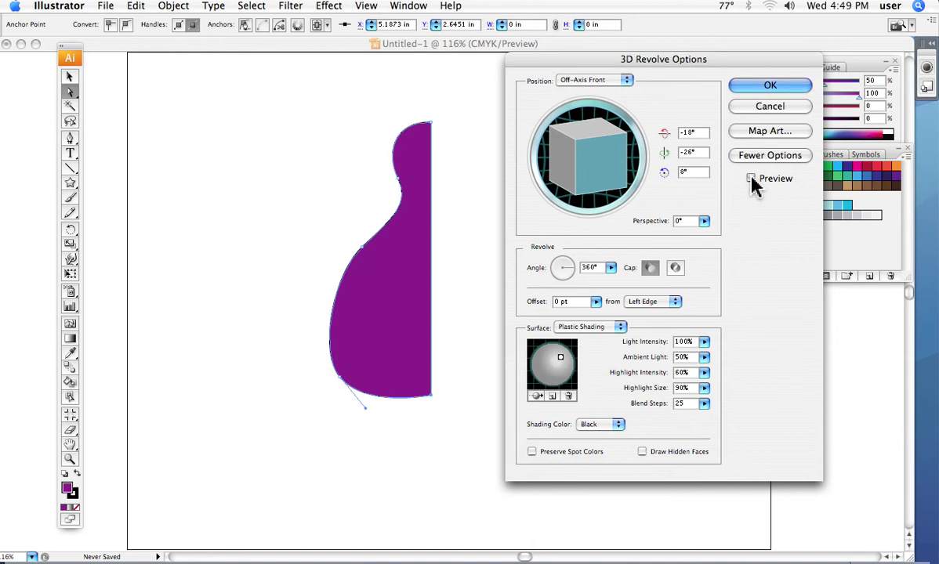
click(750, 178)
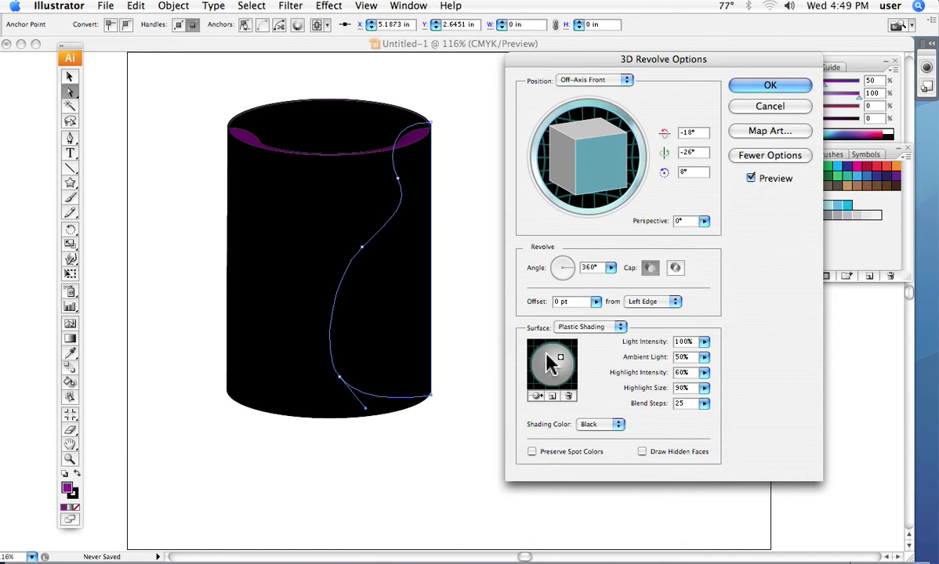
drag(559, 355, 561, 366)
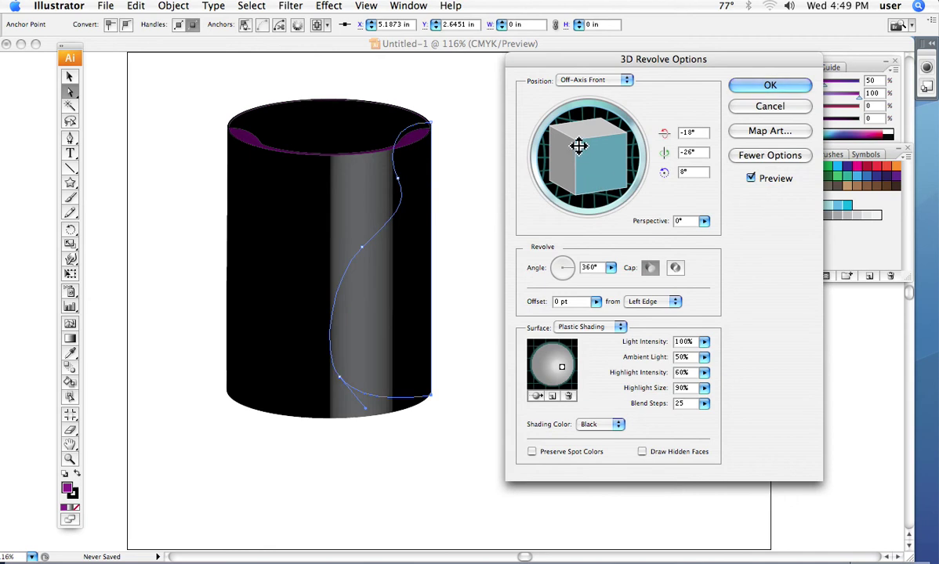
Step: Rotate the position cube to a custom -47°, 35°, 40° tilt
drag(578, 145, 604, 181)
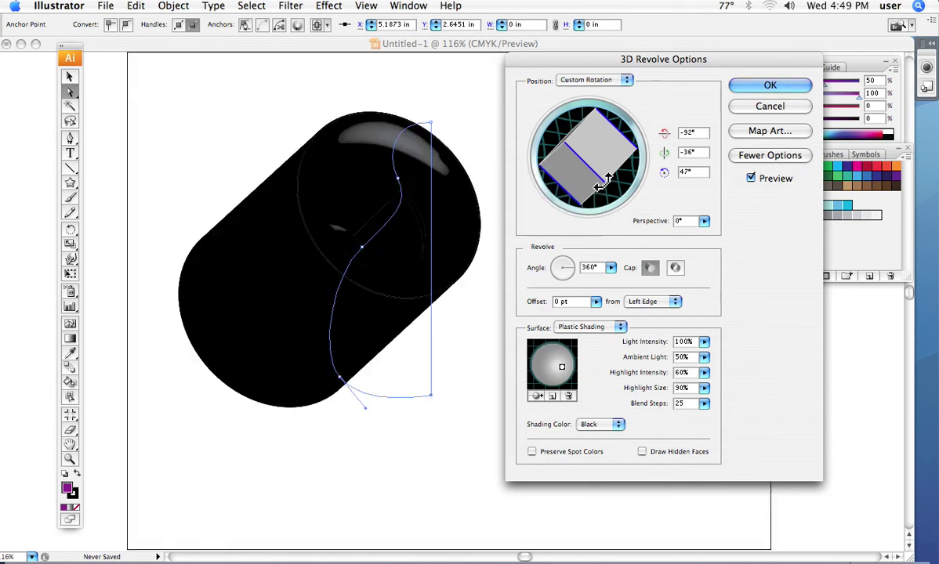
drag(602, 176, 555, 177)
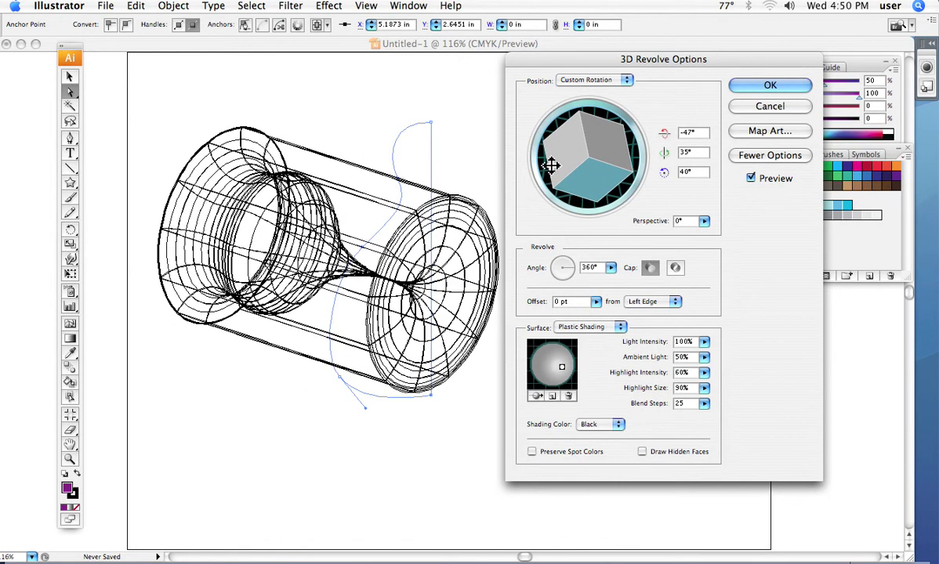
click(551, 164)
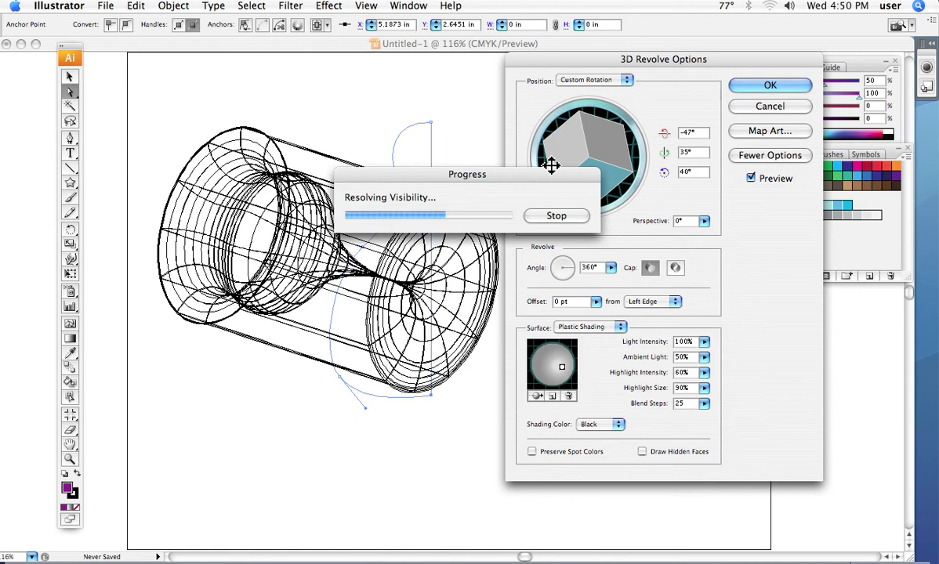
Step: Cancel the revolve, set the profile's stroke to None, and reopen the Effect > 3D menu
click(751, 108)
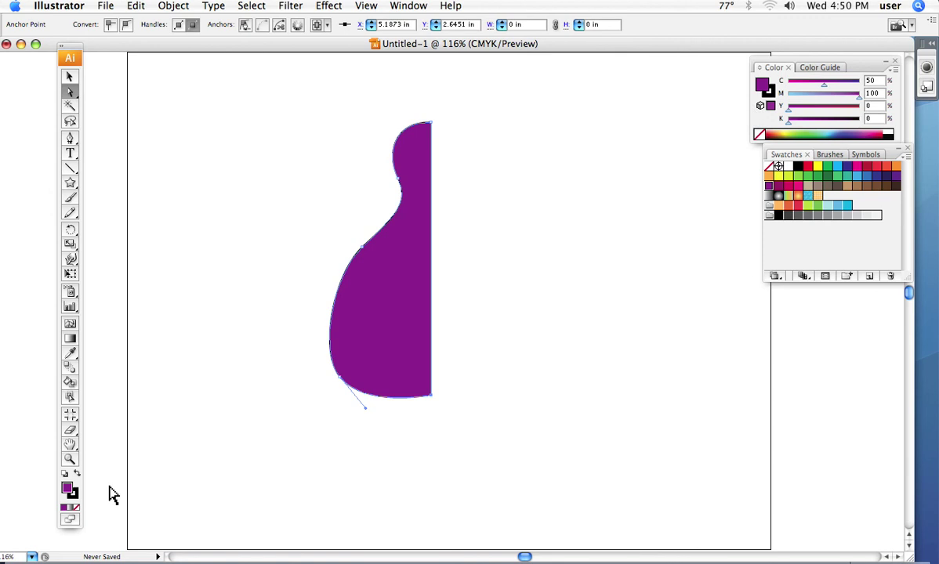
click(73, 494)
click(76, 508)
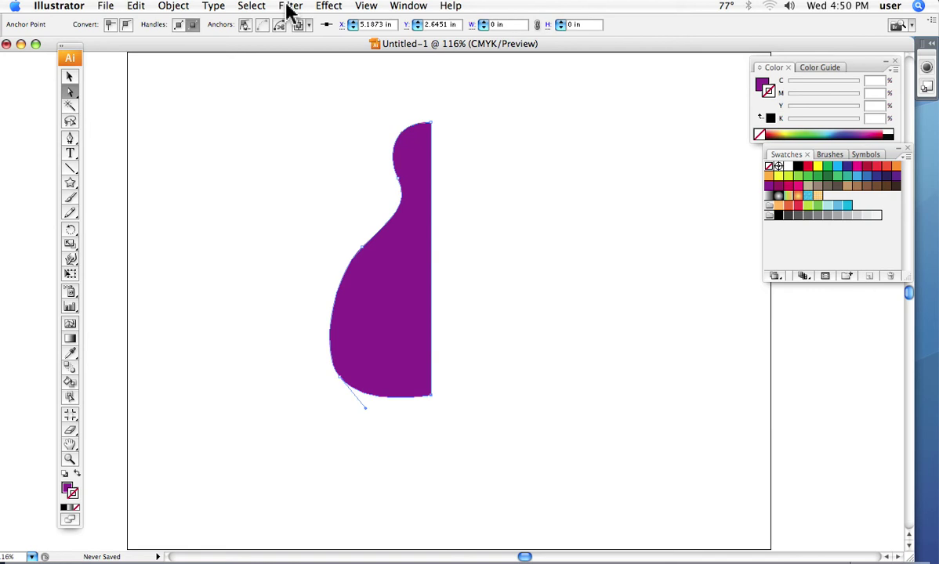
click(329, 6)
mouse_move(344, 94)
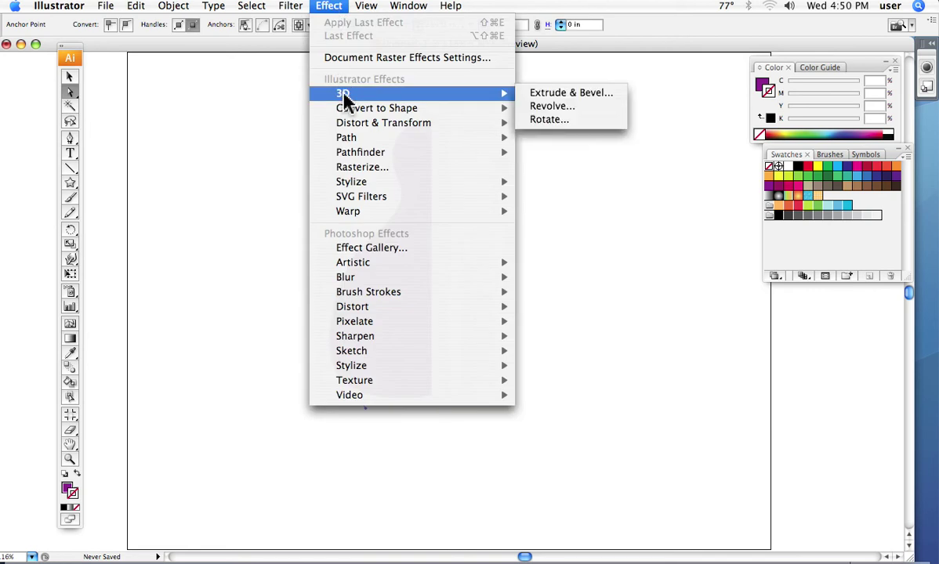
Step: Revolve the profile again with full options and Preview on, rotated to -48°, 33°, 14°
click(552, 110)
drag(427, 67, 679, 66)
click(815, 156)
click(805, 178)
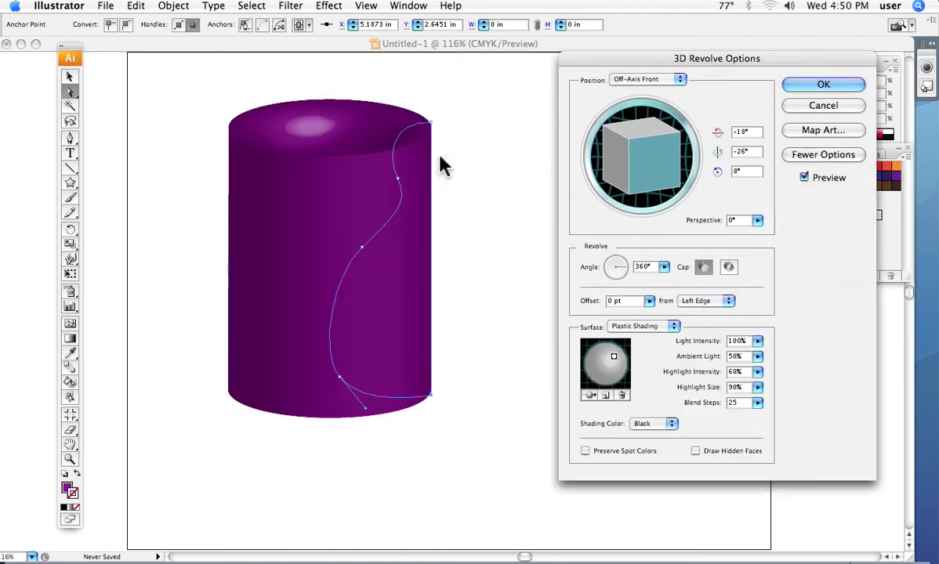
mouse_move(631, 145)
mouse_down()
mouse_move(646, 147)
mouse_move(665, 183)
mouse_move(662, 160)
mouse_move(653, 171)
mouse_move(609, 150)
mouse_up()
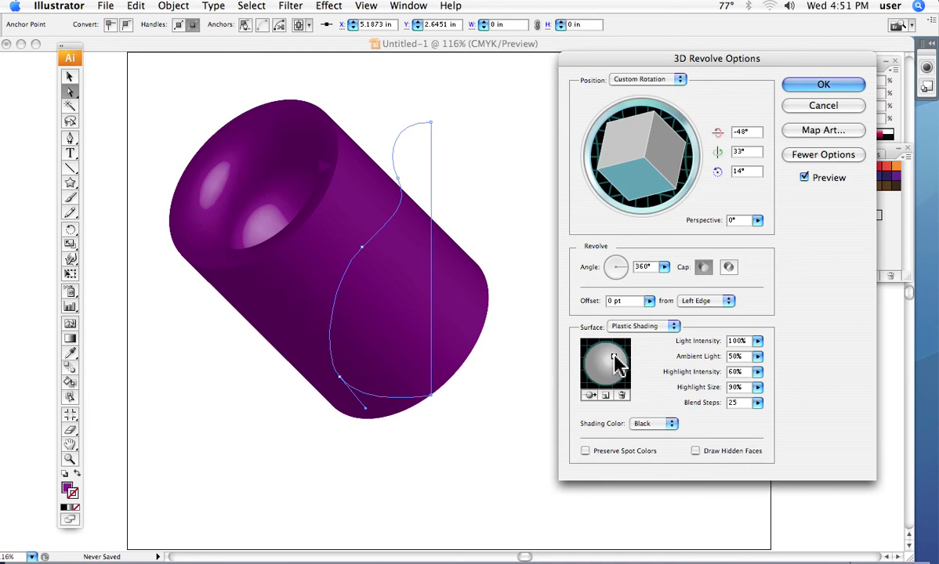
Step: Move the light to the lower left and set a custom dark violet Shading Color
drag(614, 358, 600, 372)
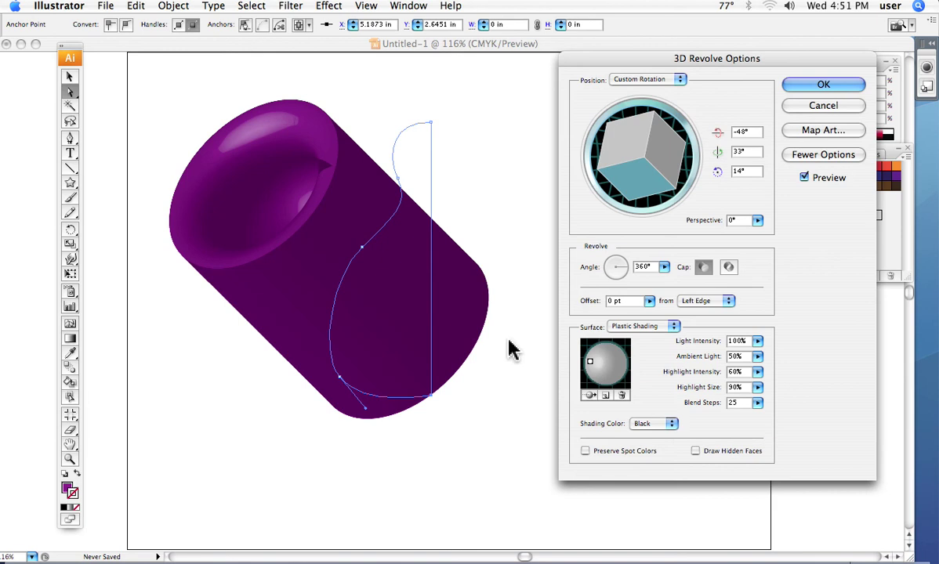
click(672, 424)
click(663, 436)
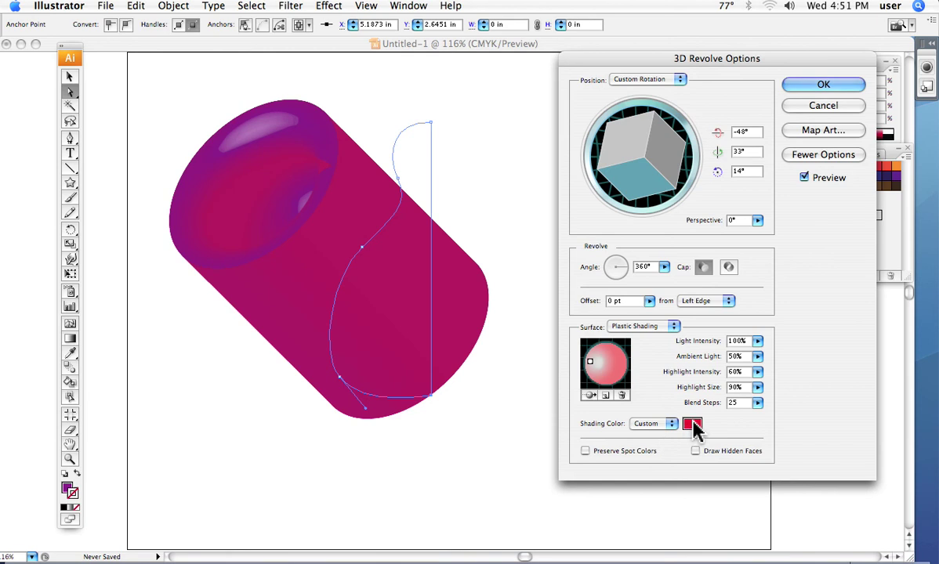
click(693, 426)
click(473, 226)
click(475, 208)
click(436, 231)
click(614, 155)
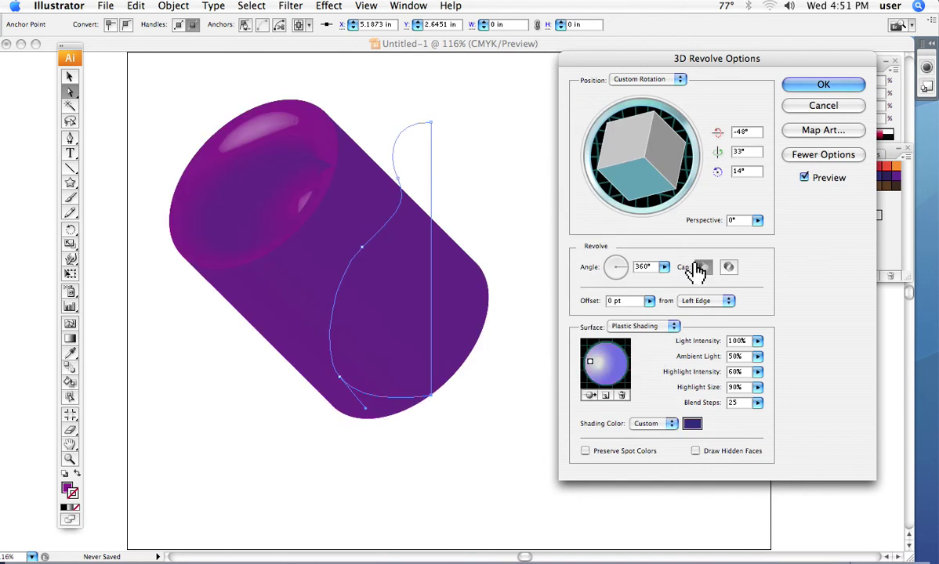
Step: Drag the position cube through several trial rotations of the cylinder
mouse_move(638, 151)
mouse_down()
mouse_move(663, 180)
mouse_move(698, 146)
mouse_move(706, 168)
mouse_move(685, 152)
mouse_up()
mouse_move(646, 179)
mouse_down()
mouse_move(656, 141)
mouse_move(652, 226)
mouse_move(631, 197)
mouse_move(644, 182)
mouse_move(685, 178)
mouse_move(679, 203)
mouse_move(659, 189)
mouse_up()
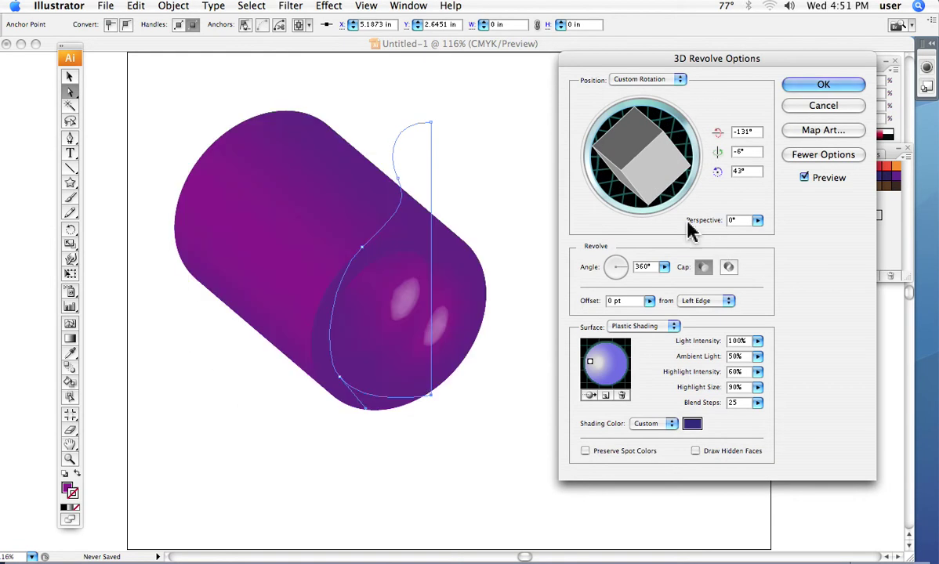
drag(640, 183, 643, 138)
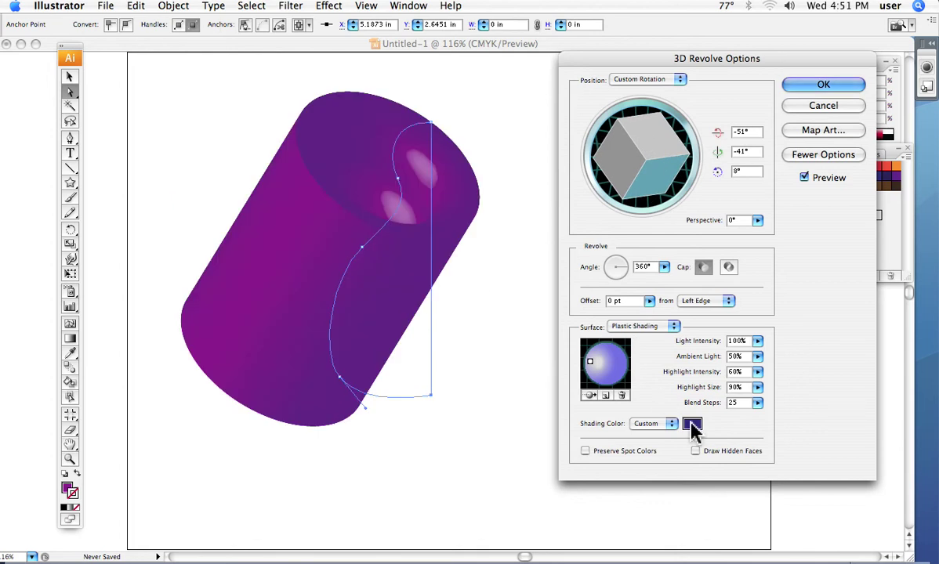
Step: Set the custom shading color to near-black and rotate the cylinder to -146°, -44°, 98°
click(692, 424)
click(434, 315)
click(610, 157)
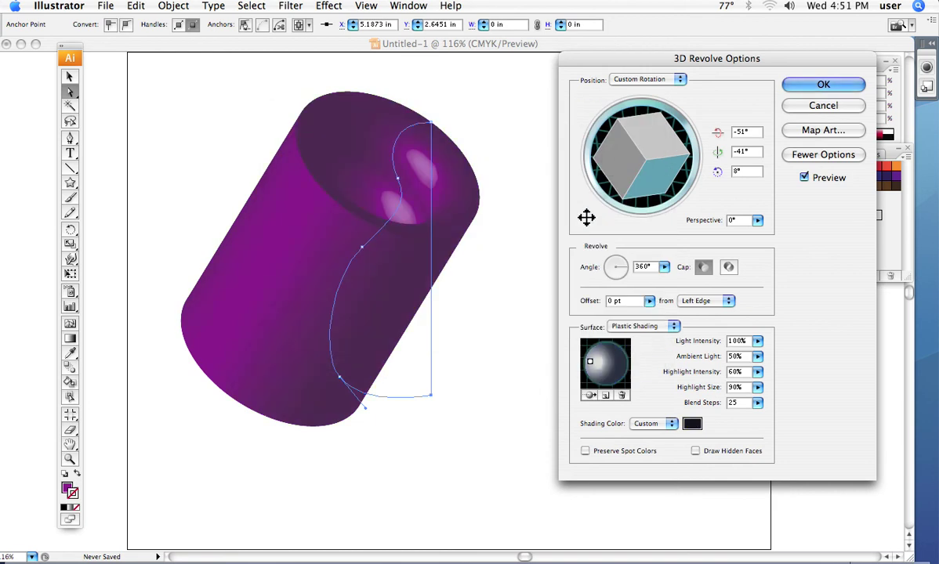
mouse_move(650, 142)
mouse_down()
mouse_move(643, 174)
mouse_move(652, 147)
mouse_move(639, 129)
mouse_move(627, 115)
mouse_move(599, 119)
mouse_move(662, 151)
mouse_move(692, 203)
mouse_move(742, 177)
mouse_move(722, 143)
mouse_move(733, 218)
mouse_up()
drag(625, 183, 653, 178)
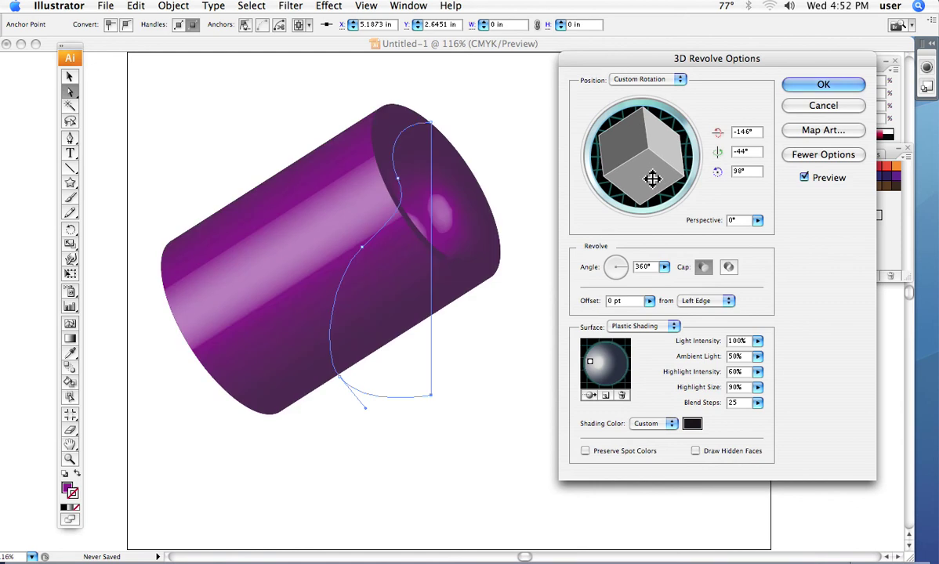